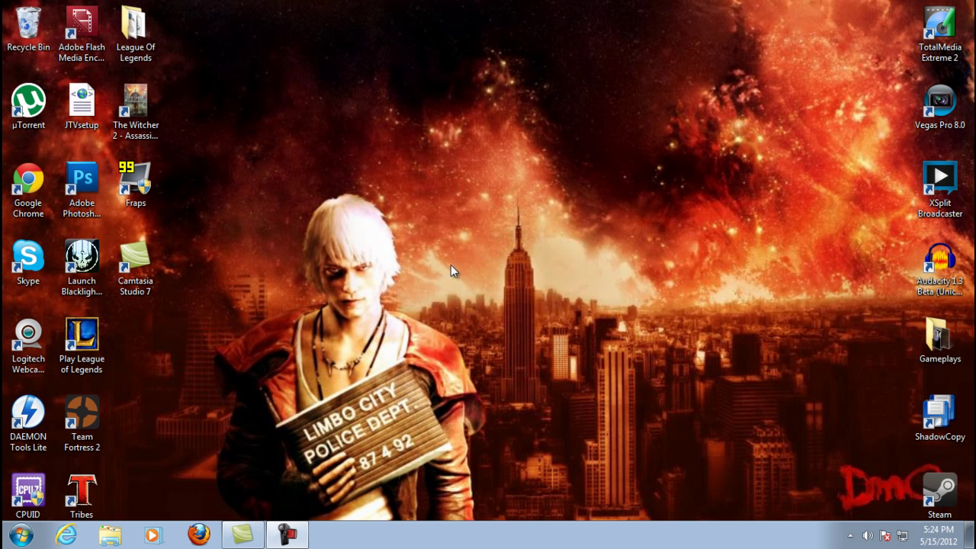
- Launch the Virtual Audio Cable control panel, review the single cable's parameters, and close it
click(20, 535)
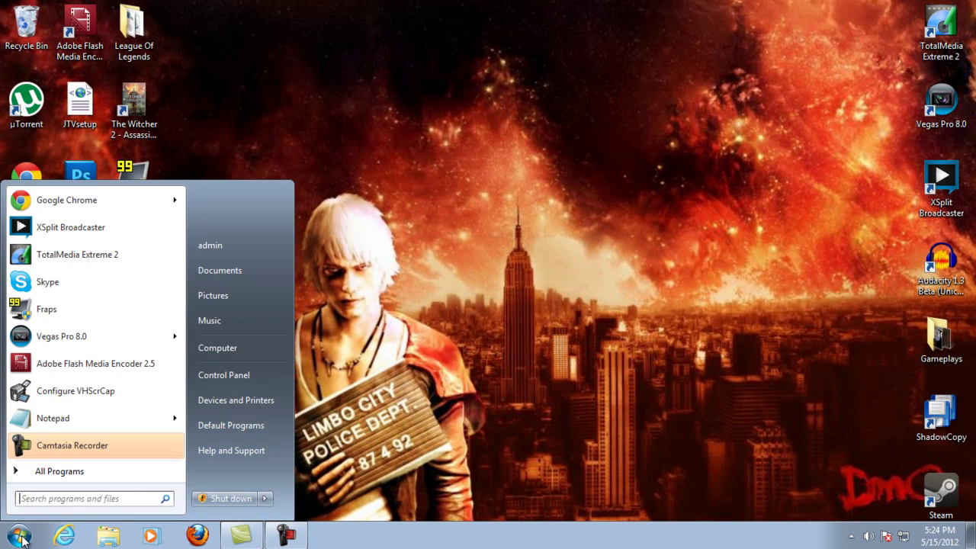
click(114, 473)
click(114, 426)
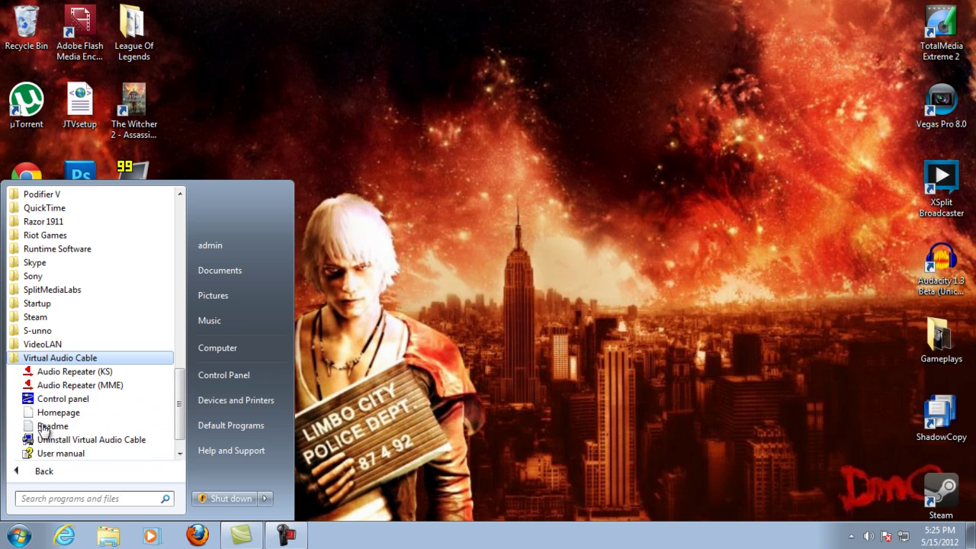
click(67, 399)
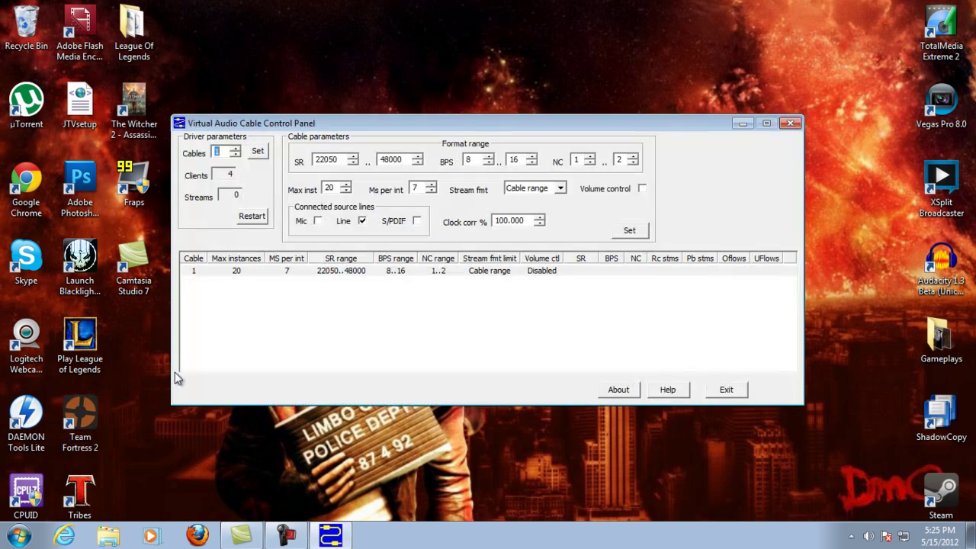
drag(602, 125, 602, 139)
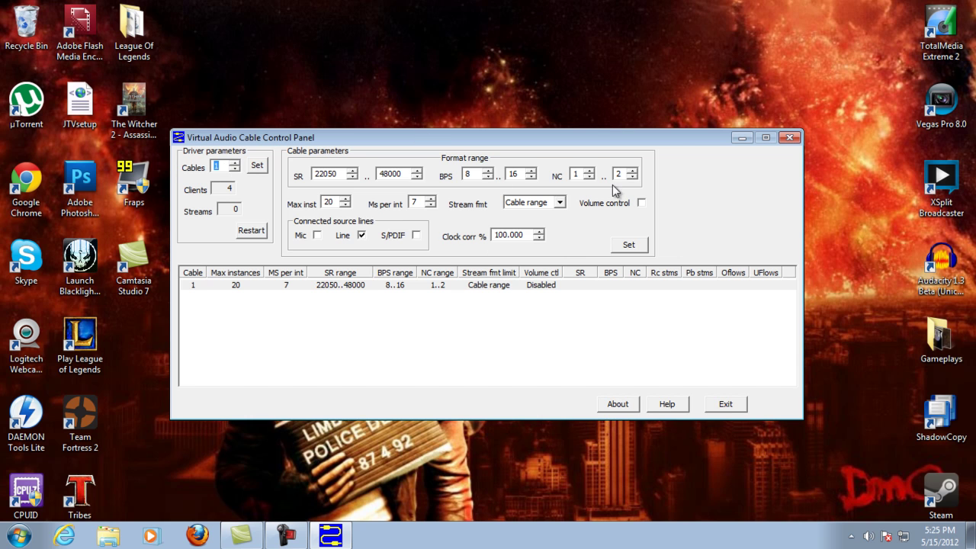
click(789, 137)
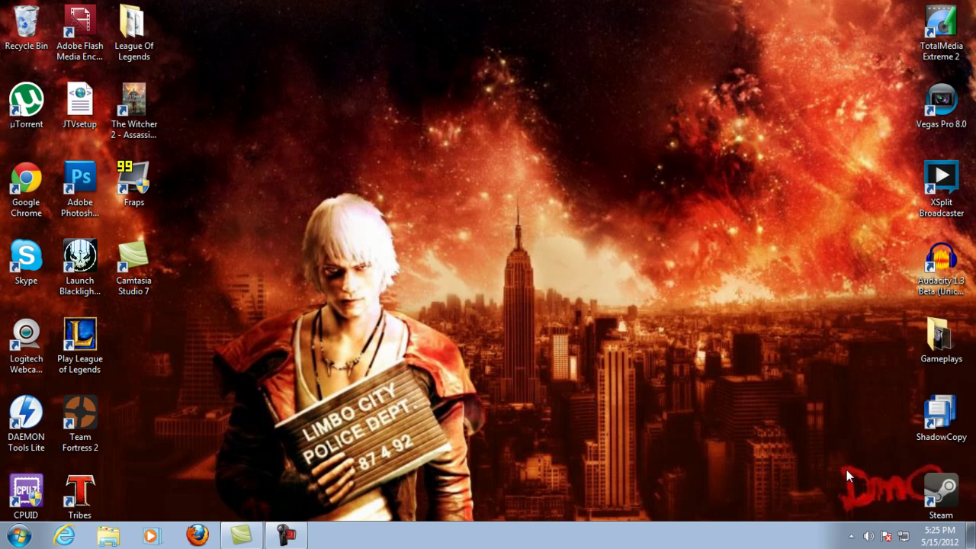
- Open Playback devices from the tray volume icon and switch to the Recording devices list
right_click(868, 536)
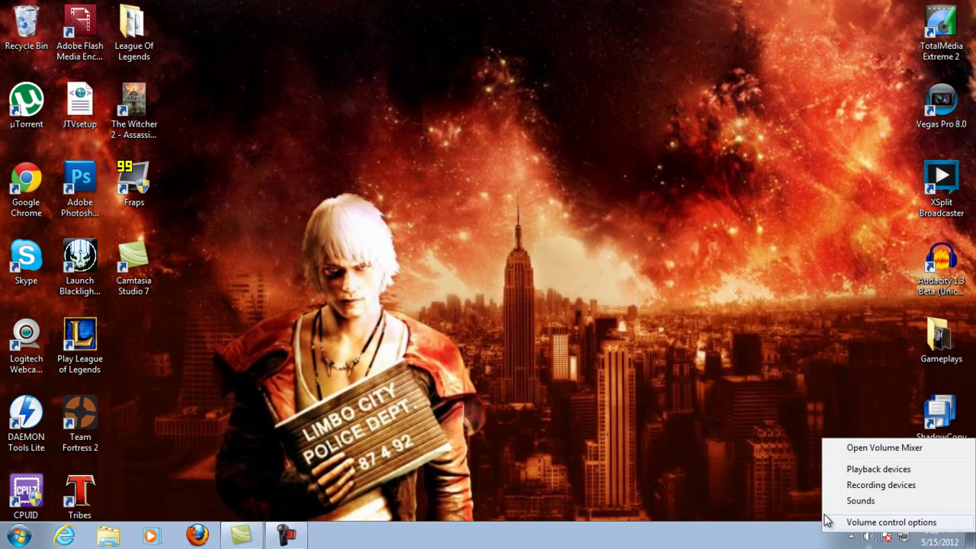
click(861, 471)
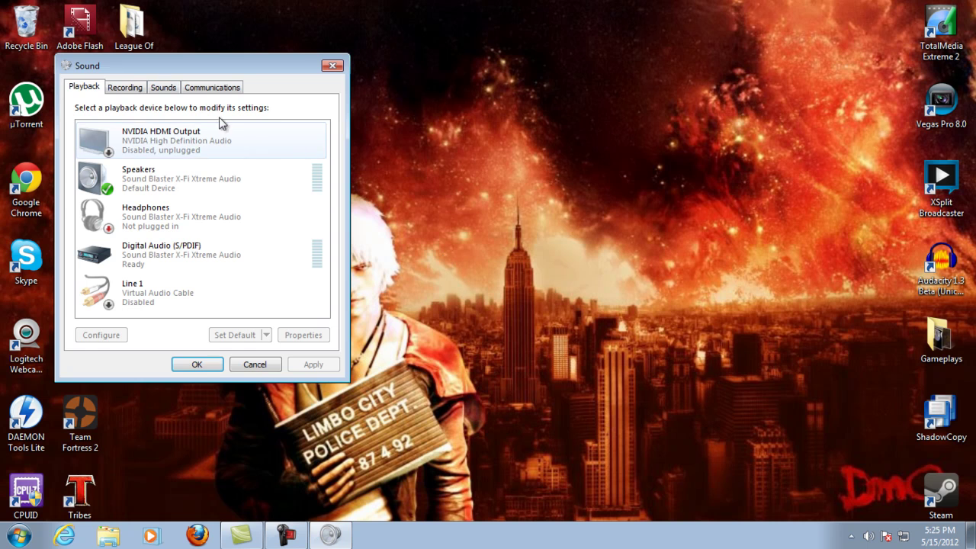
right_click(146, 291)
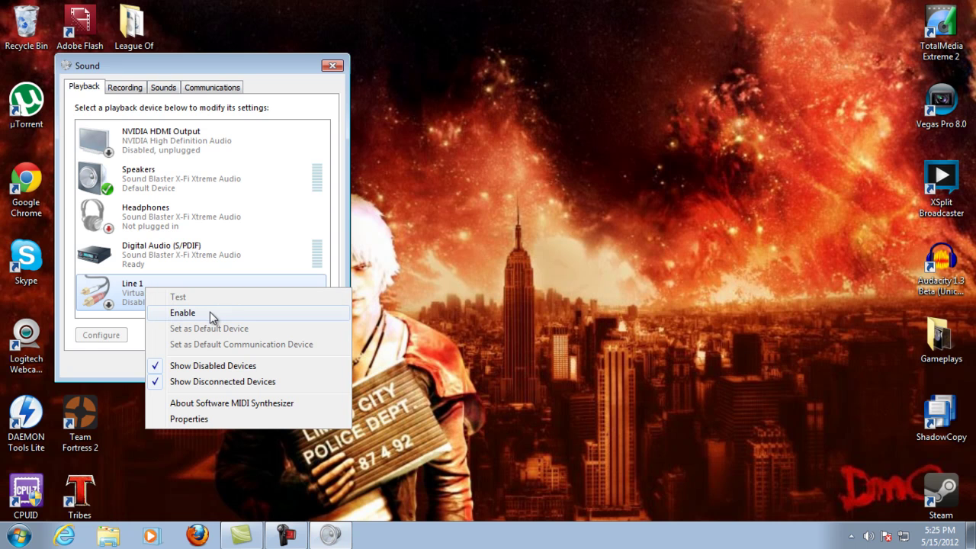
click(126, 88)
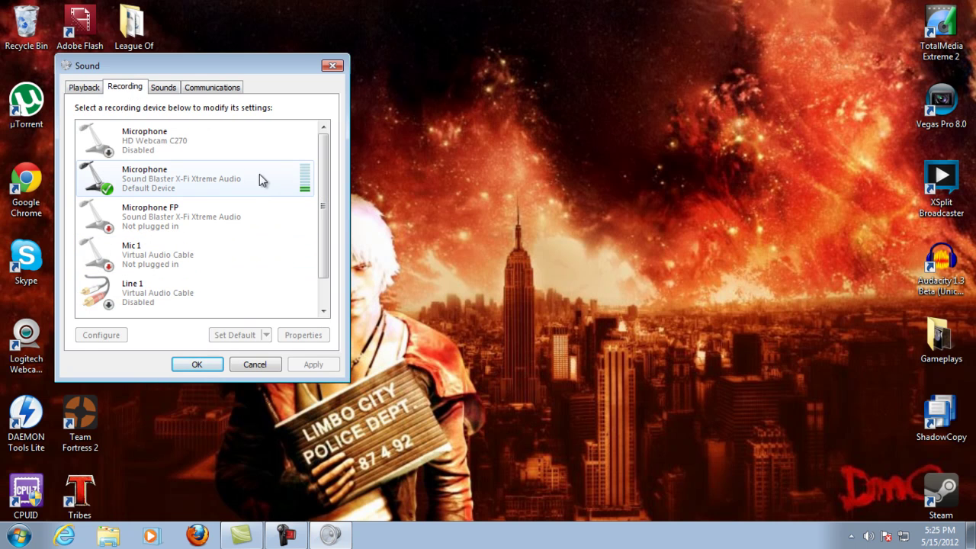
- Open Properties for the Sound Blaster X-Fi Xtreme Audio microphone in the Recording list
click(145, 296)
right_click(145, 297)
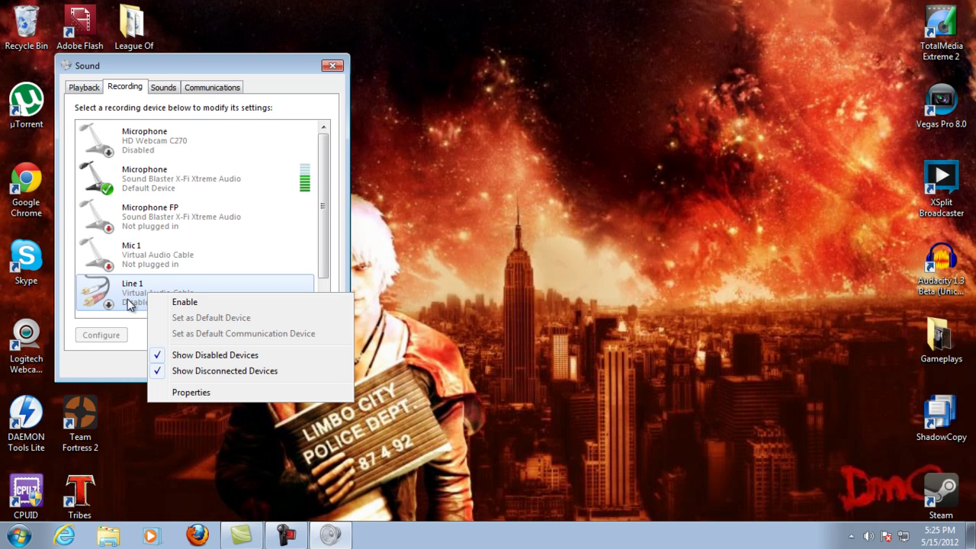
right_click(167, 184)
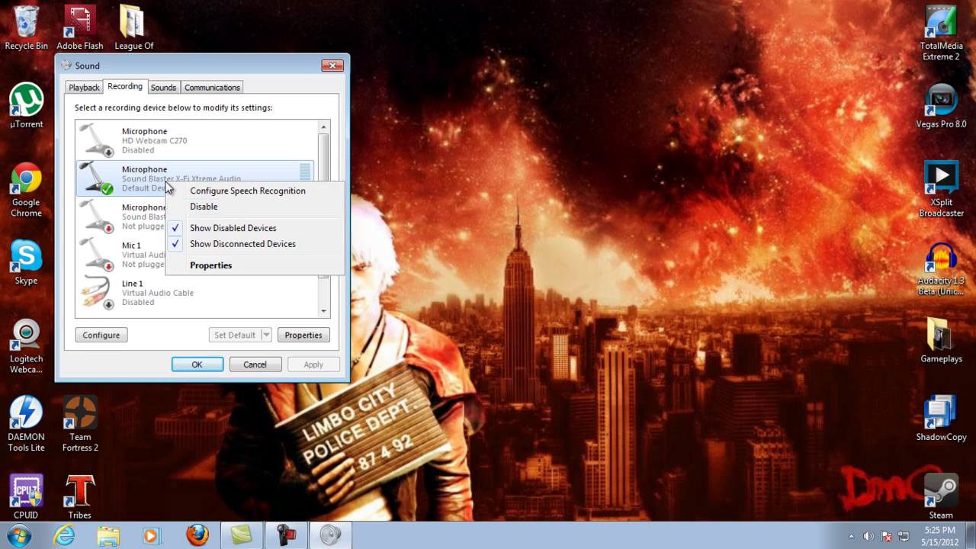
click(207, 265)
- Leave Speakers as the microphone's Listen playback device, then confirm both dialogs with OK
click(138, 143)
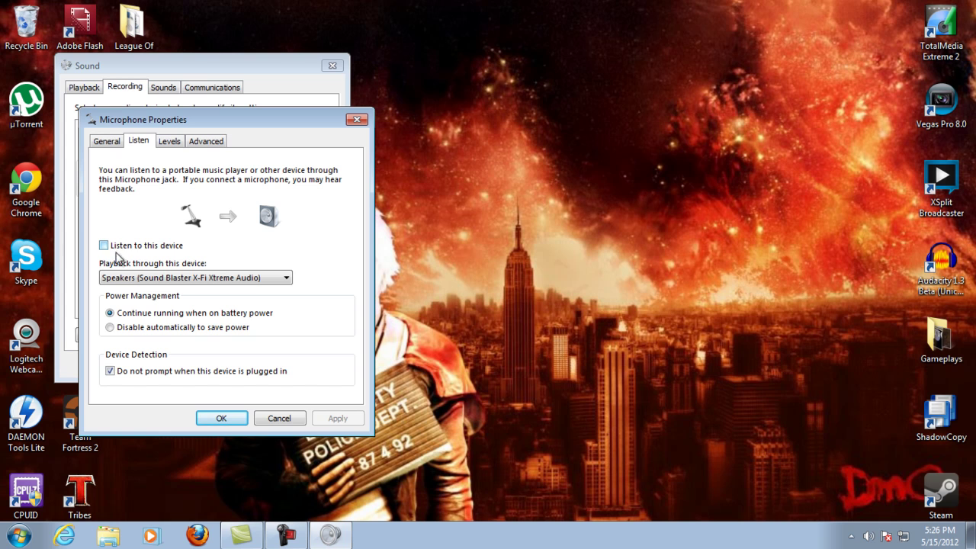
click(172, 279)
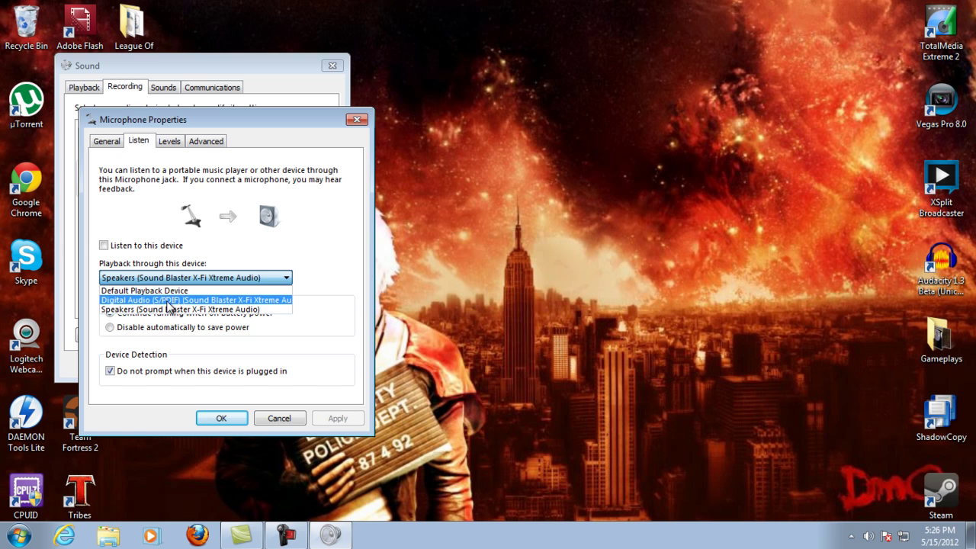
click(304, 268)
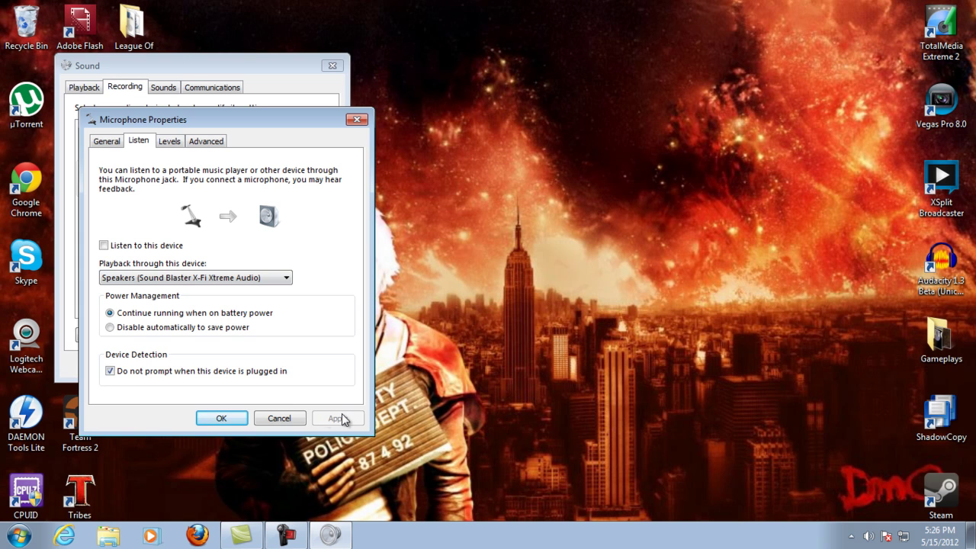
click(227, 417)
click(213, 364)
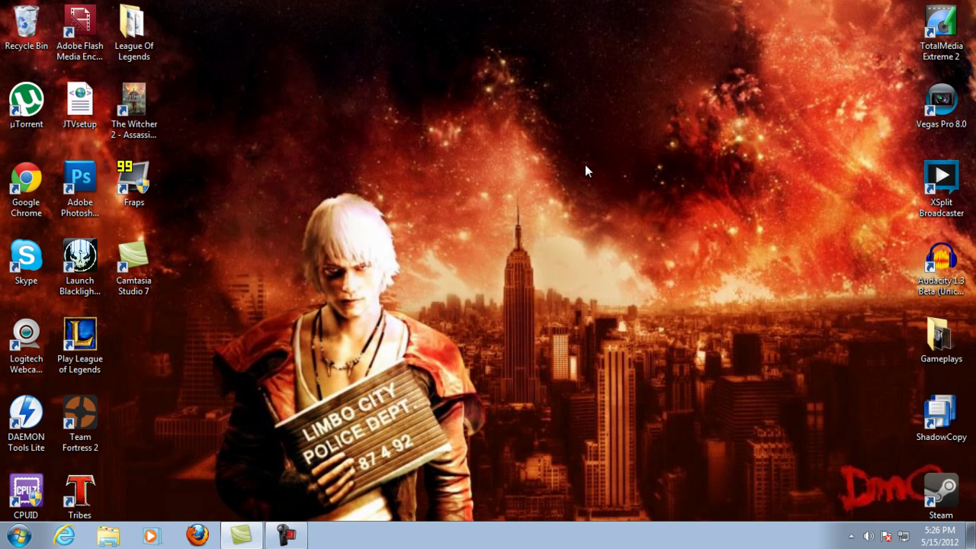
- Launch TotalMedia Extreme 2 to preview the HD PVR's 1280 x 720 PS3 feed, then open the Start menu
double_click(941, 30)
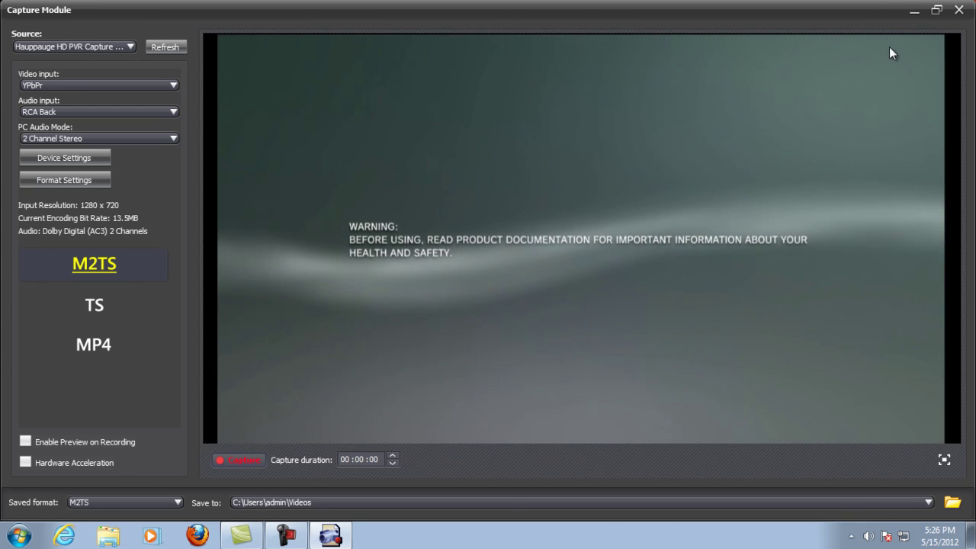
click(22, 536)
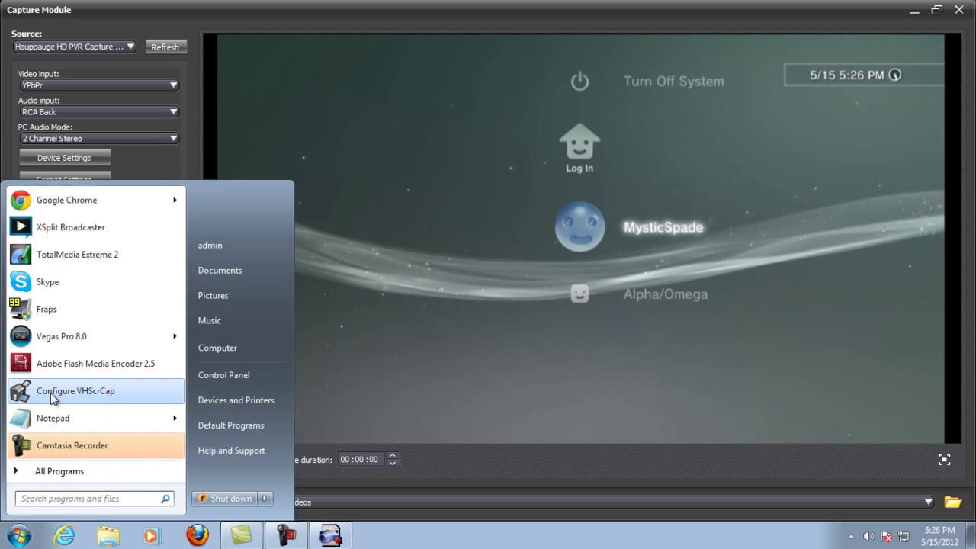
- Launch VHScrCap, create a new driver instance, and review its 25 fps, mouse-shown, keep-aspect settings
click(87, 392)
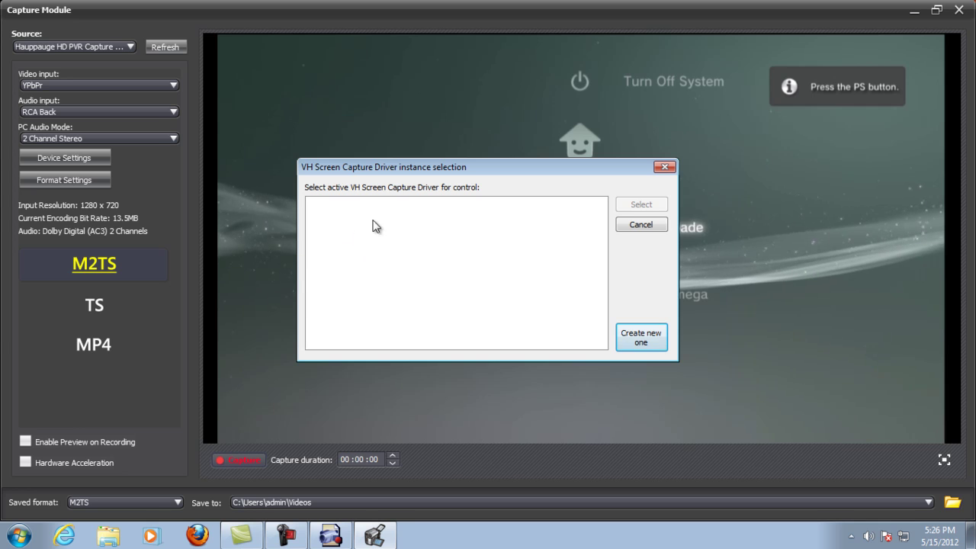
click(641, 337)
drag(514, 193, 547, 189)
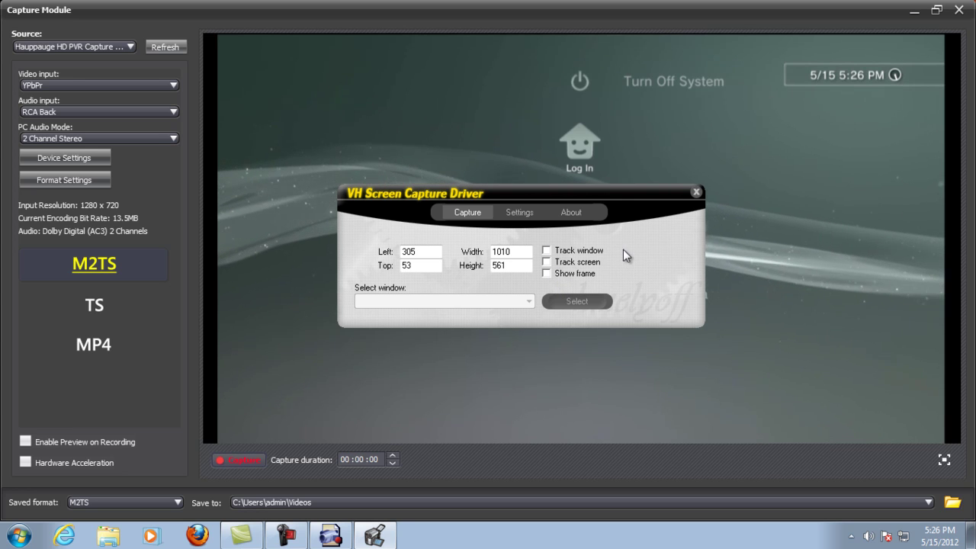
click(530, 218)
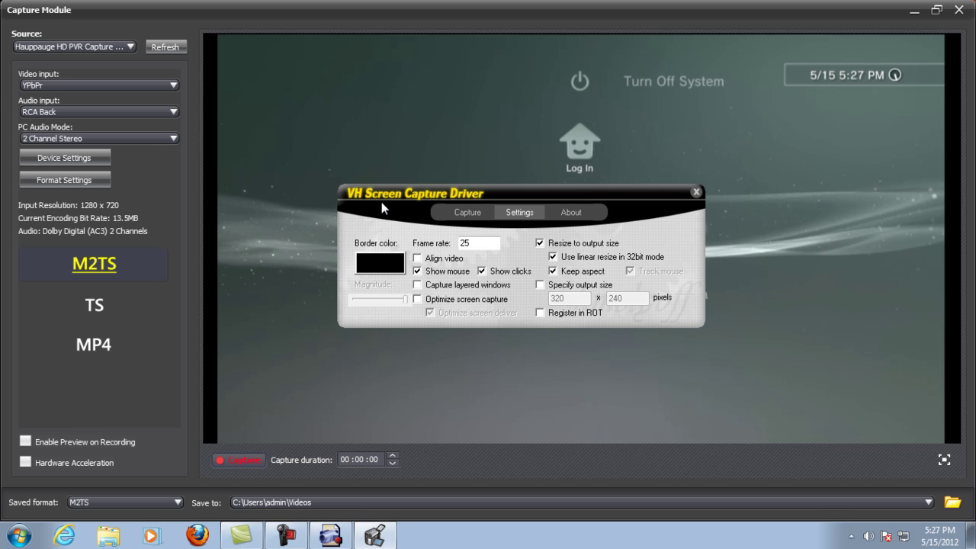
- Outline the HD PVR game preview as the capture region (304, 53 at 1008 x 564)
click(467, 212)
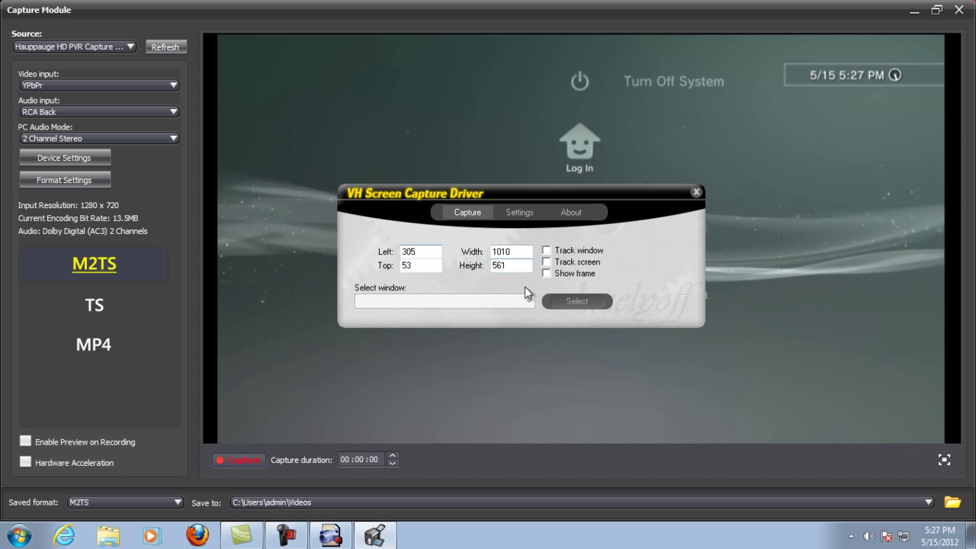
click(578, 302)
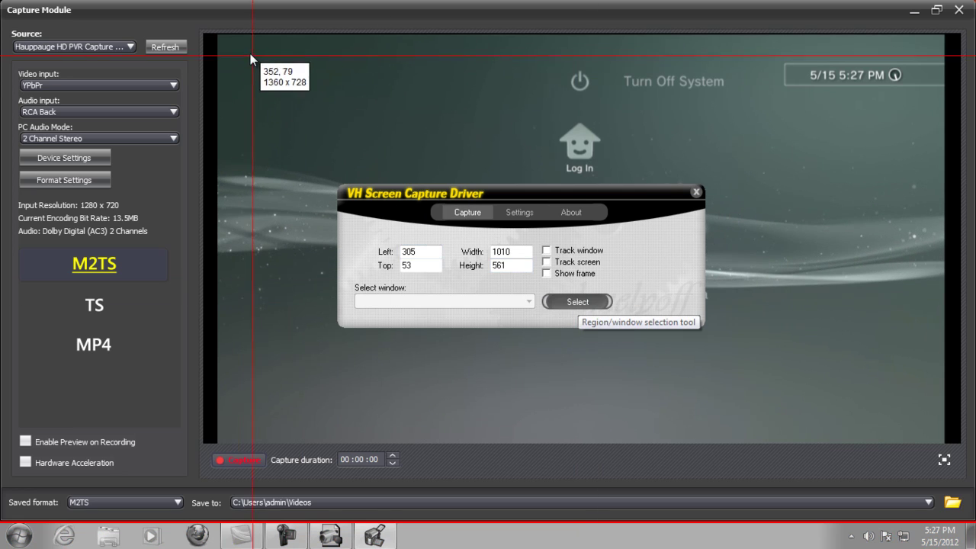
drag(218, 37, 942, 444)
- Move the driver window to the bottom-right and minimize the Capture Module
drag(598, 194, 801, 478)
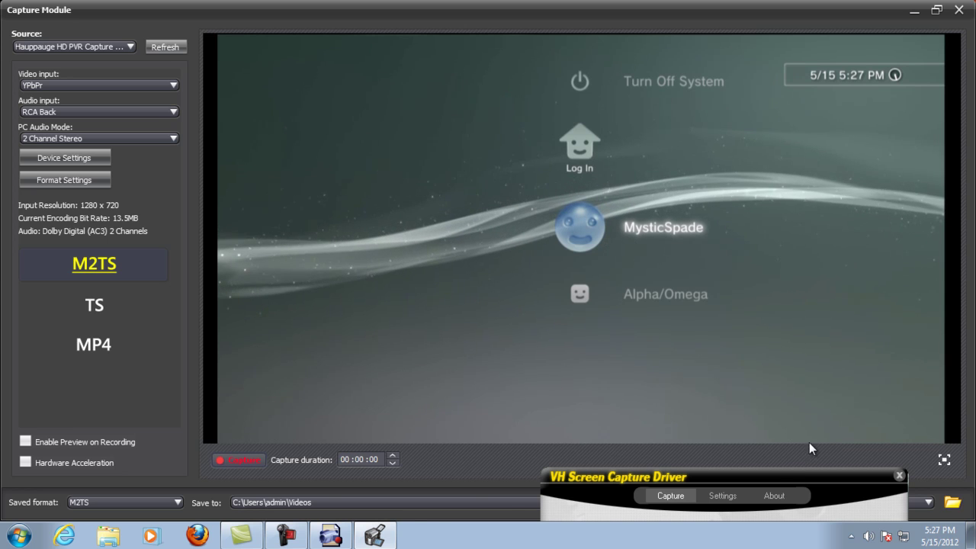
click(727, 27)
click(914, 9)
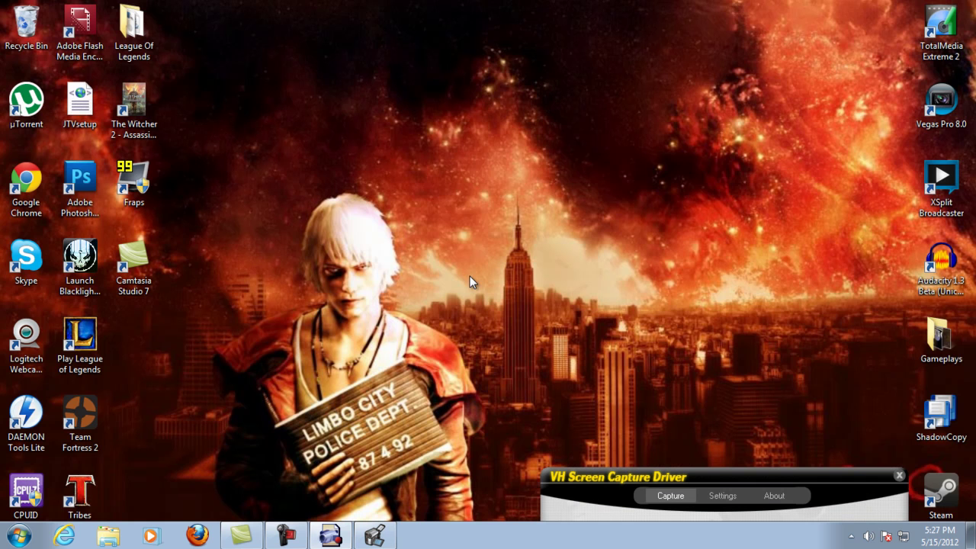
- Launch Adobe Flash Media Encoder 2.5 and maximize it, showing VHScrCap 720x400 at 60 fps to justin.tv
click(85, 35)
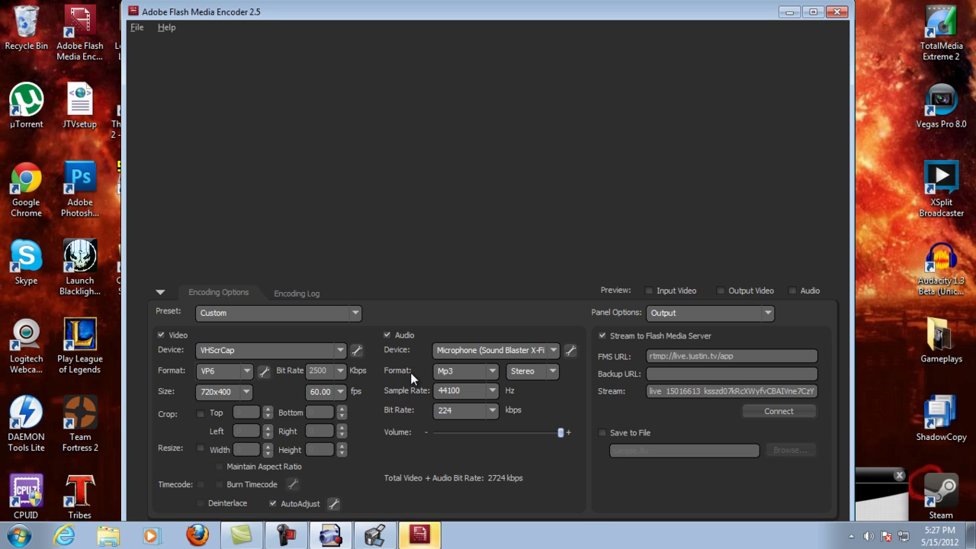
click(813, 11)
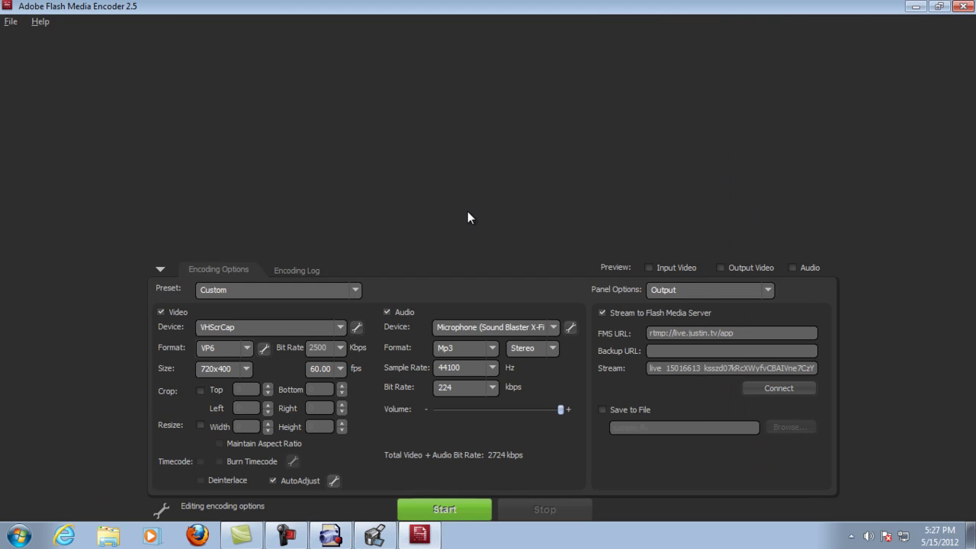
click(647, 268)
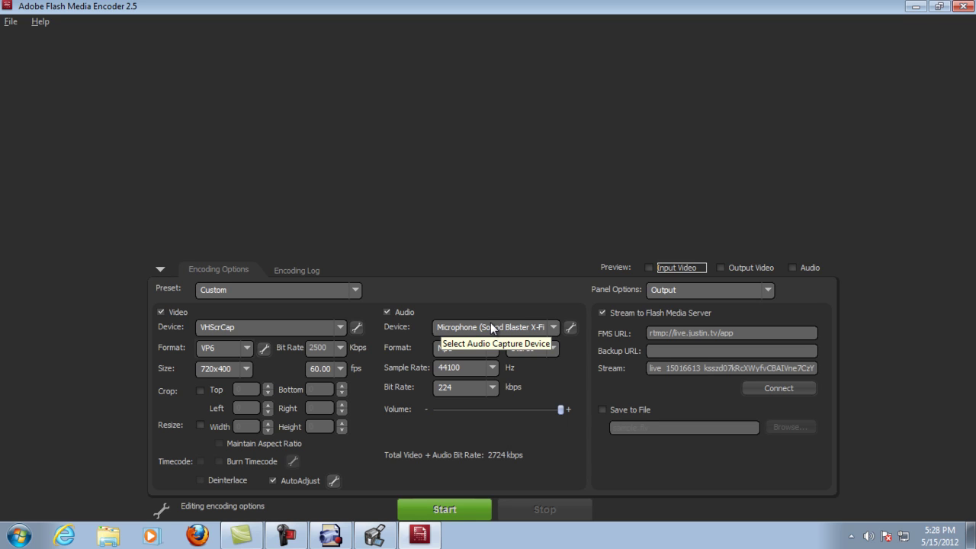
click(554, 327)
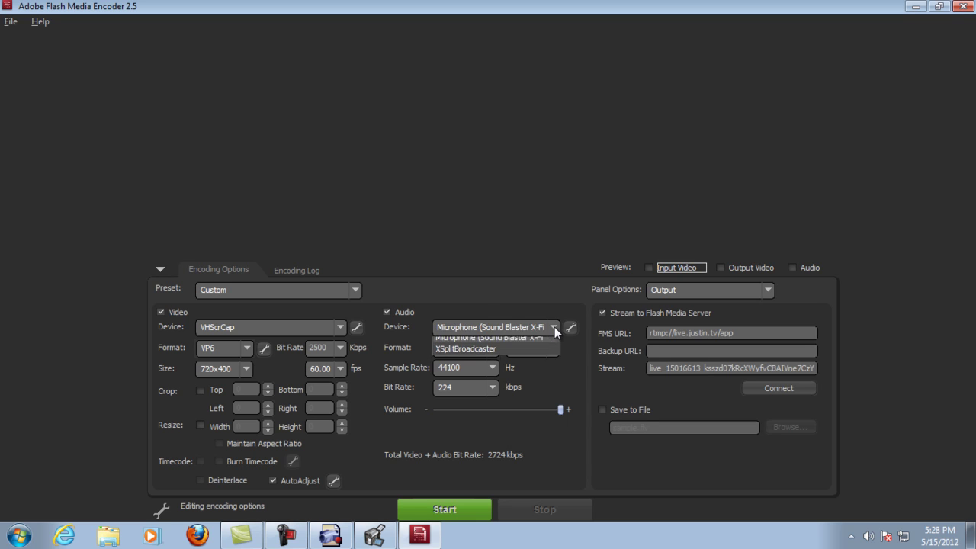
click(554, 327)
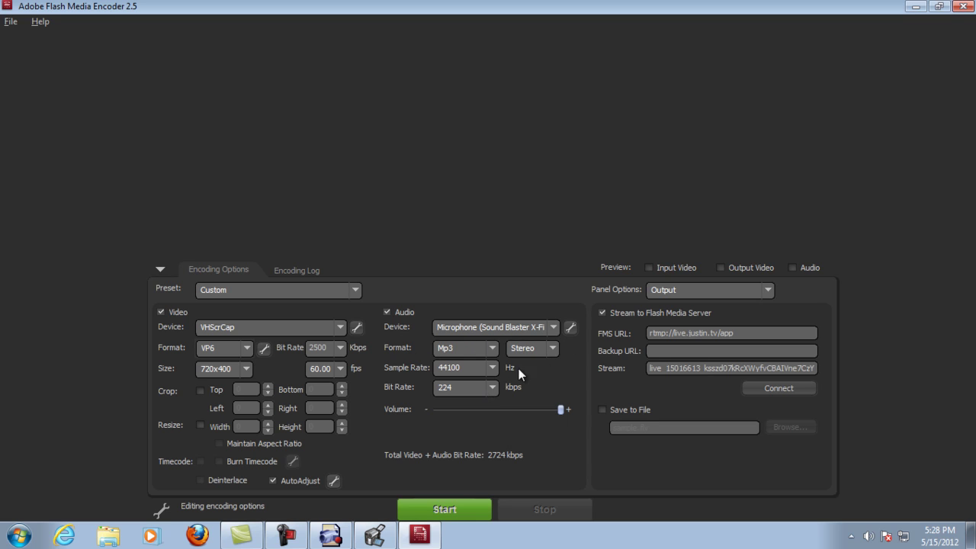
click(489, 367)
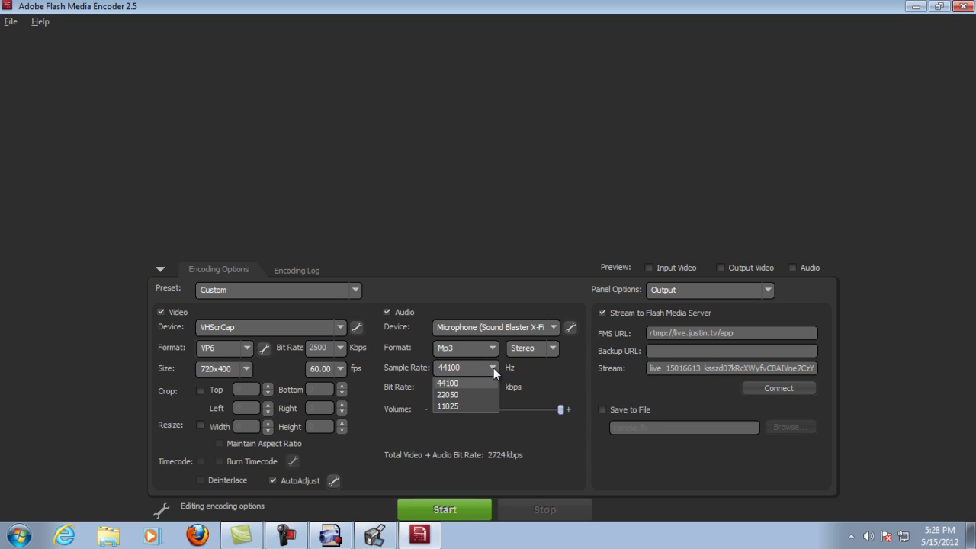
click(493, 367)
click(495, 390)
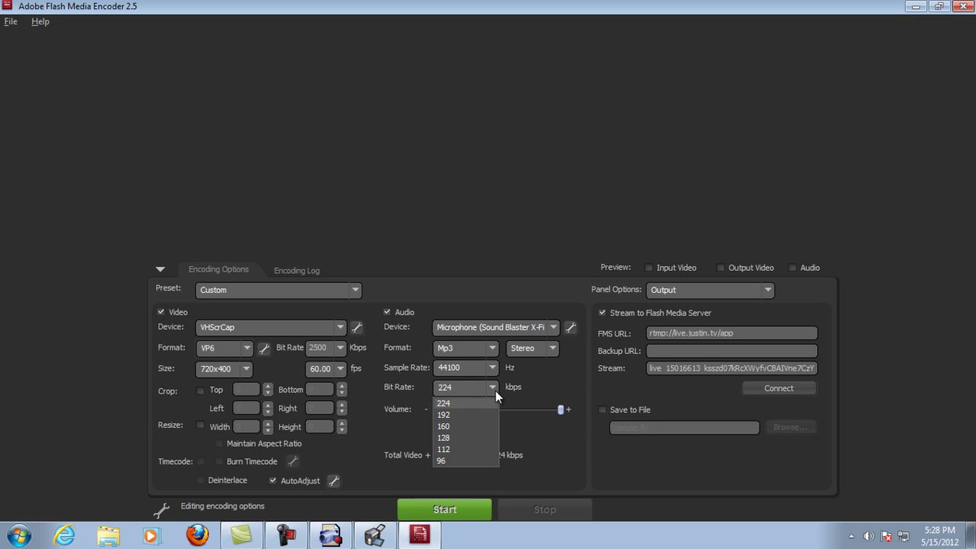
click(551, 384)
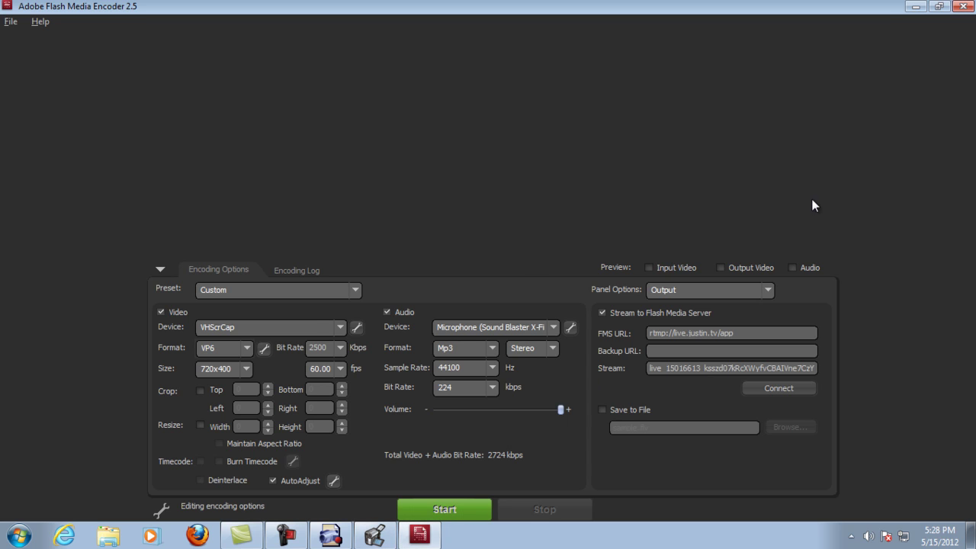
- Close Flash Media Encoder and then the VH Screen Capture Driver window
click(958, 6)
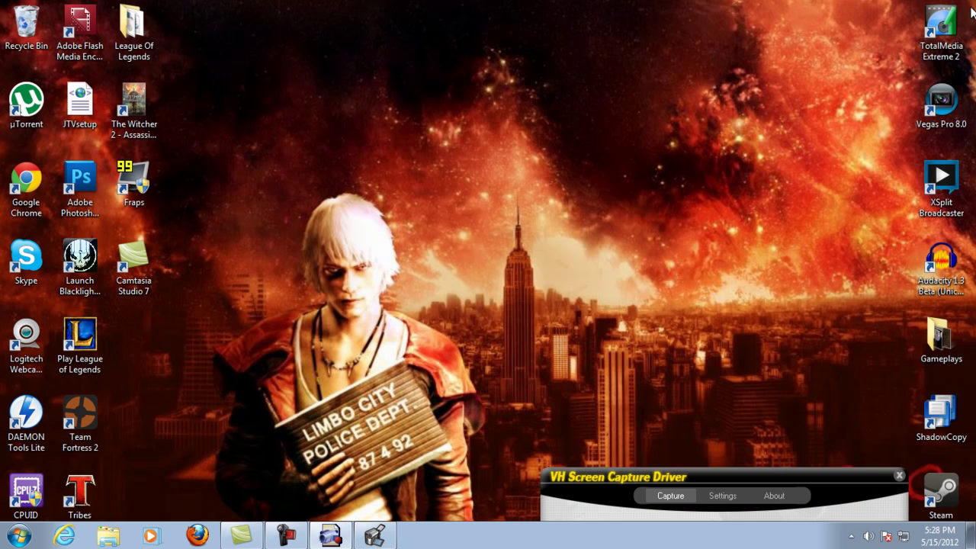
click(898, 474)
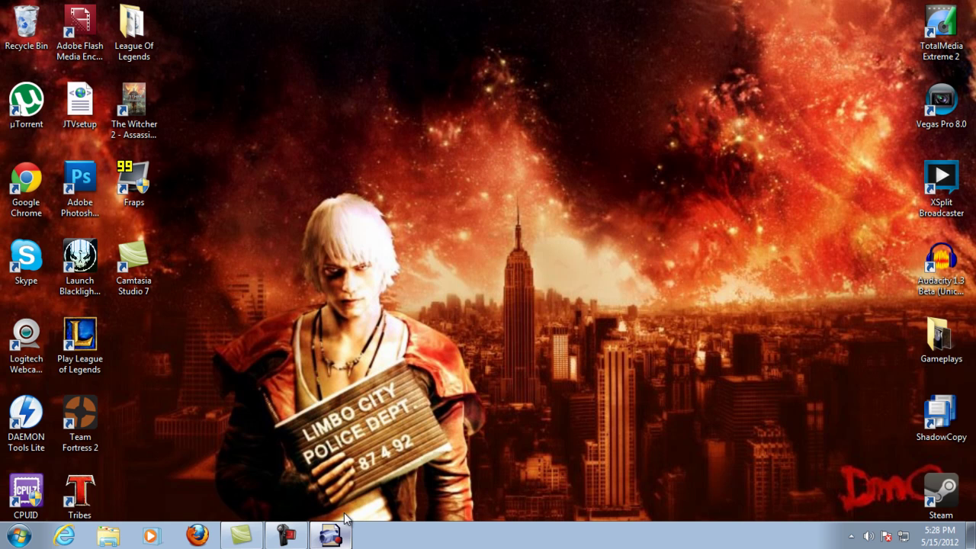